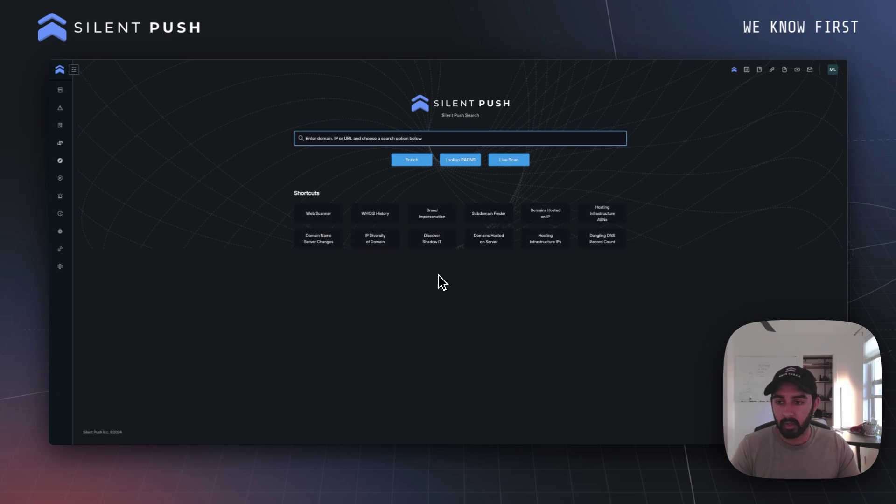
# - Open the Web Scanner in Query Constructor mode and show the field name list
pyautogui.moveTo(61, 147)
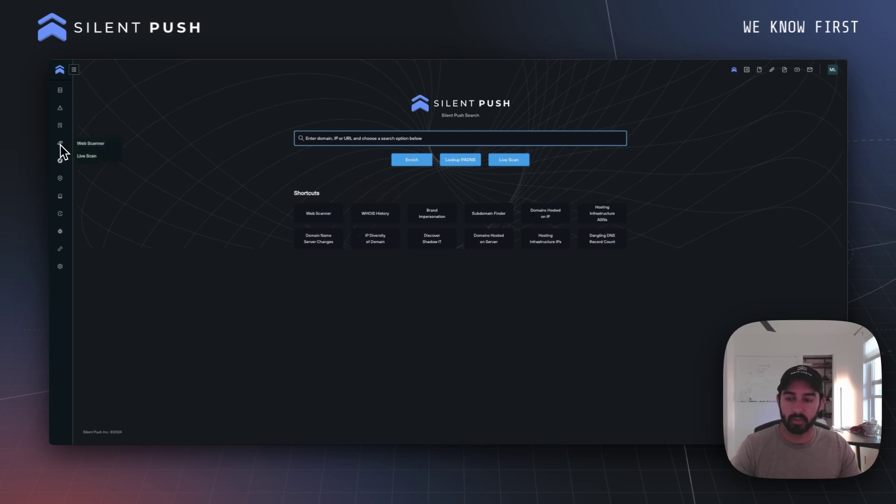
pyautogui.click(90, 144)
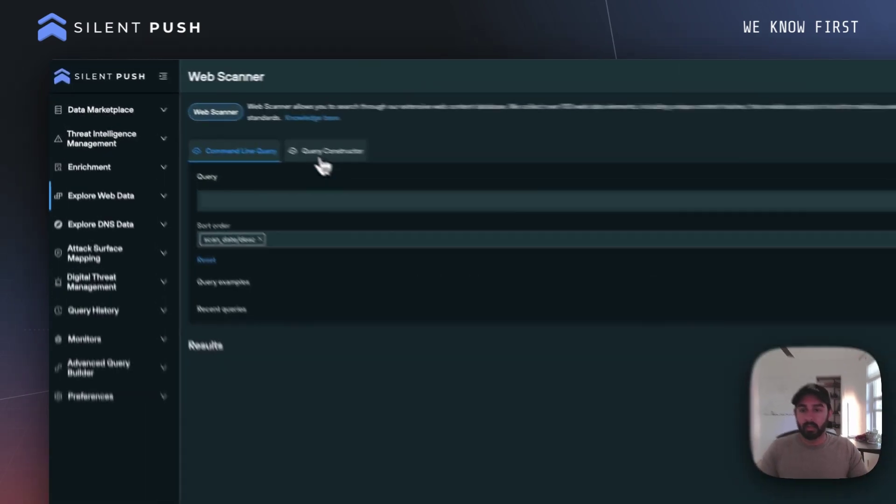
pyautogui.click(200, 115)
pyautogui.click(192, 141)
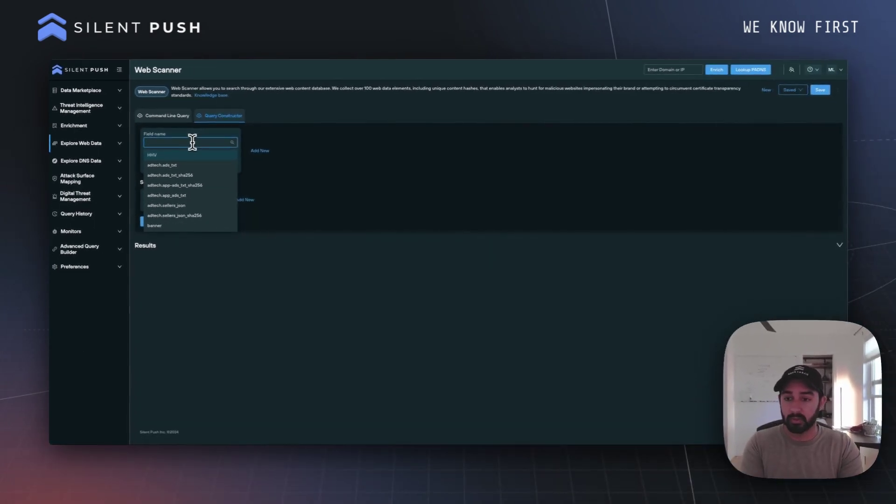
# - Search the Web Scanner for datasource Equals services
pyautogui.write('datasource')
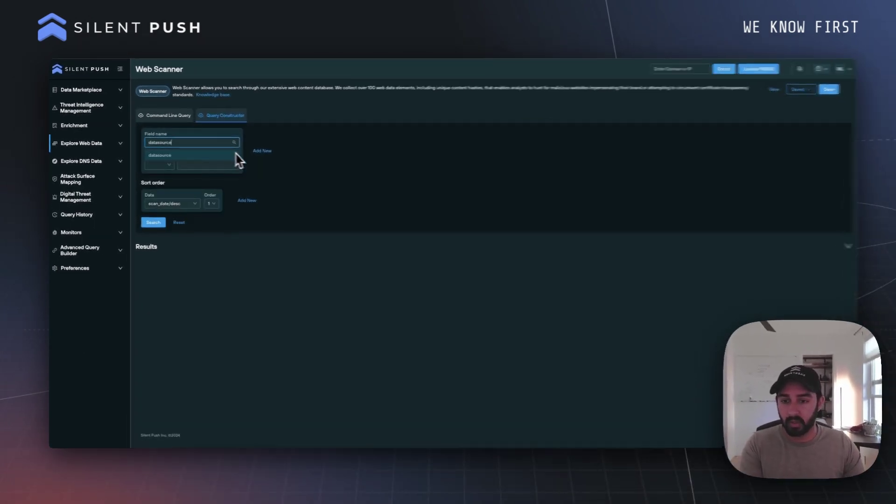
pyautogui.click(233, 155)
pyautogui.click(159, 164)
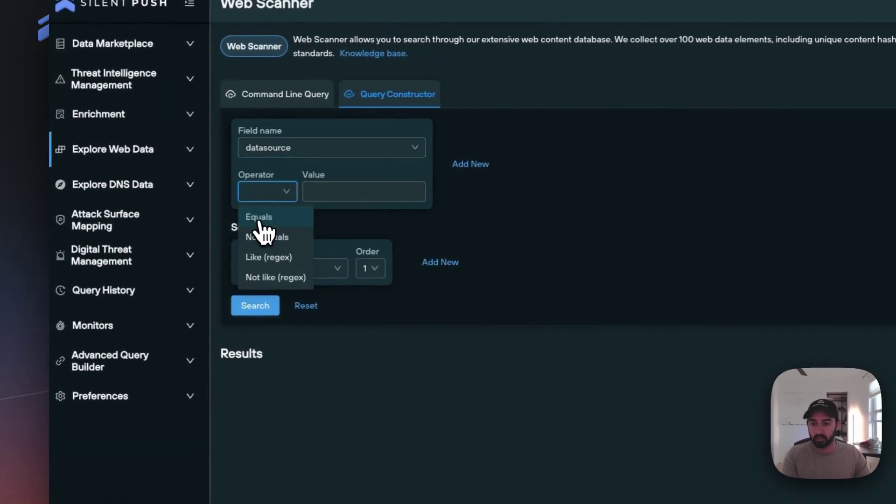
pyautogui.click(261, 220)
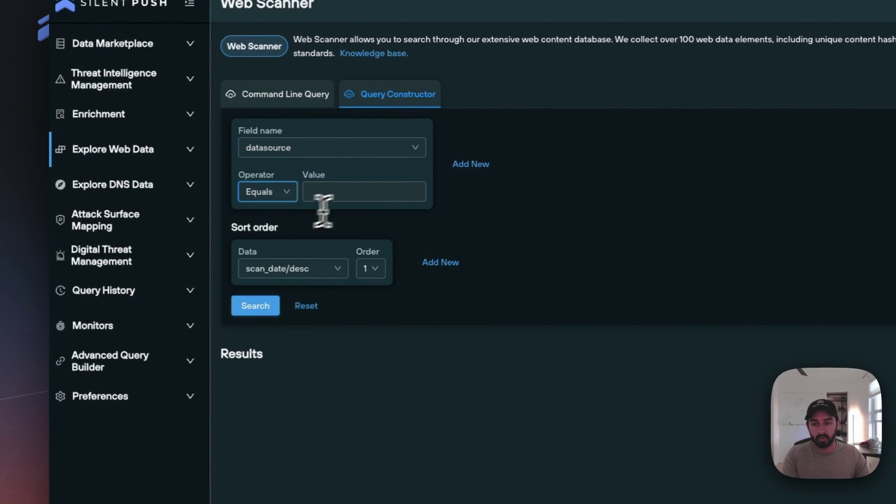
pyautogui.click(354, 193)
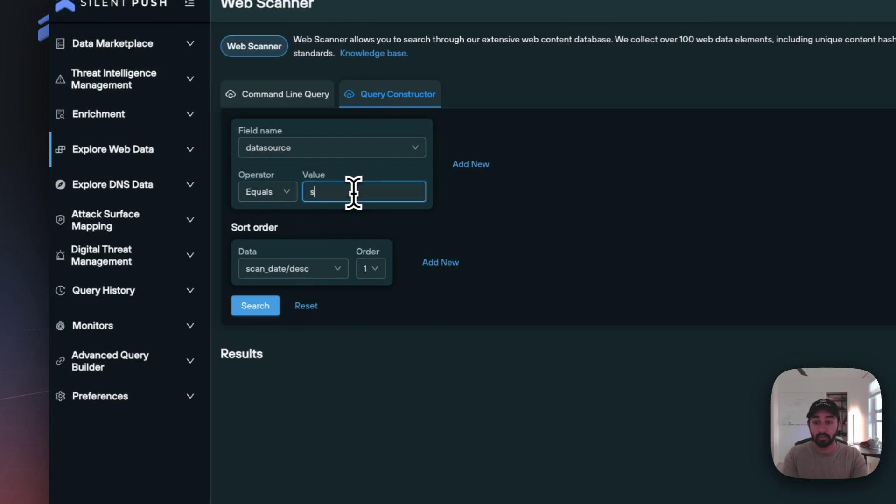
pyautogui.click(244, 307)
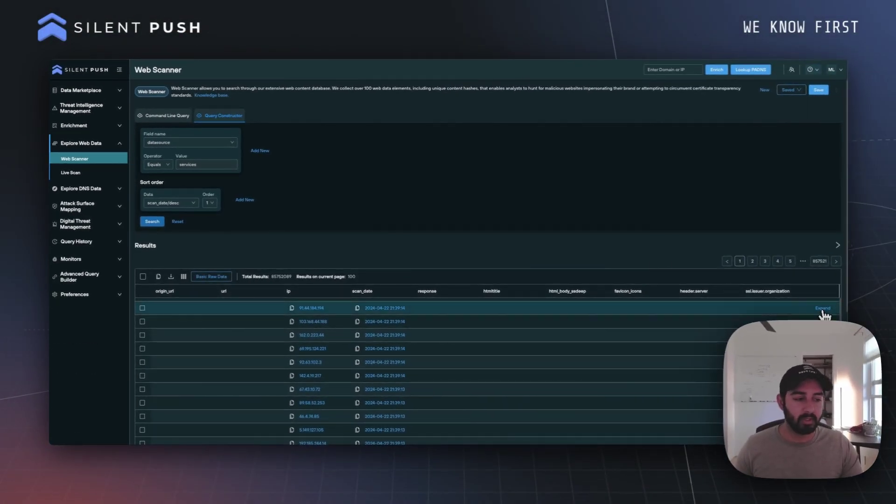
# - Expand the first services result's scan data, the Deutsche Telekom DNS host, and select its Value text
pyautogui.click(823, 308)
pyautogui.scroll(-2, 537, 294)
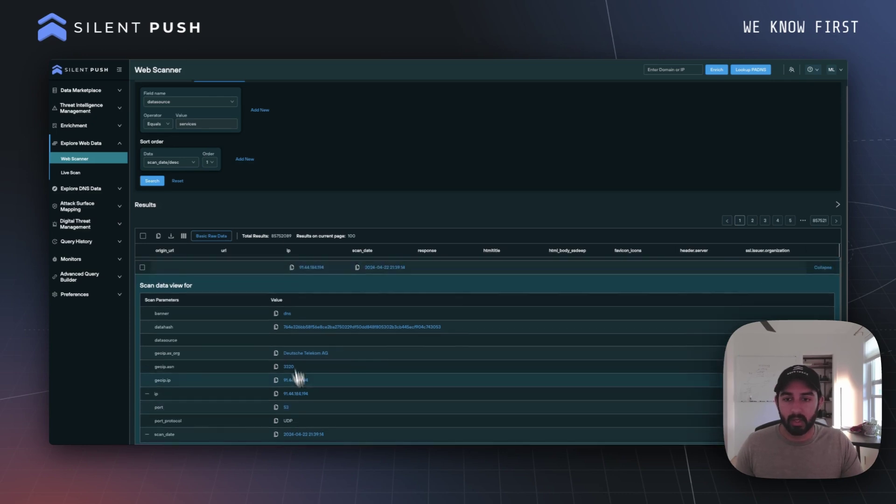
pyautogui.scroll(2, 270, 184)
pyautogui.moveTo(208, 165); pyautogui.dragTo(165, 168)
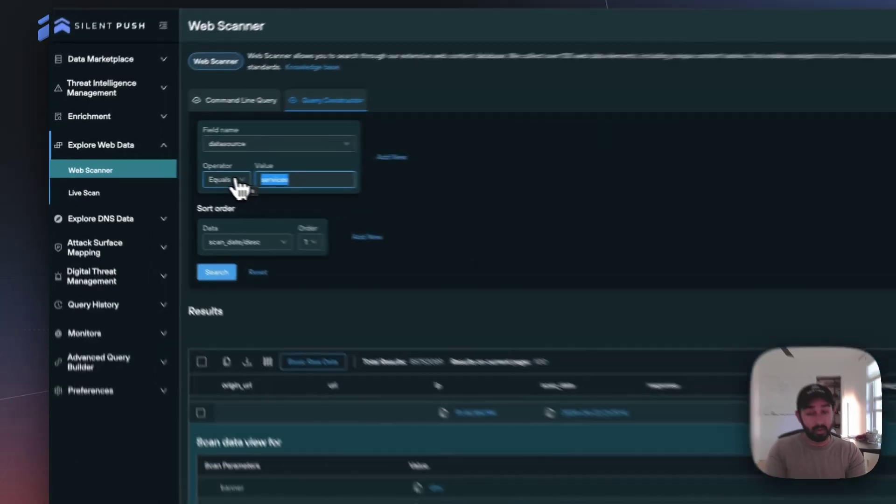
# - Search datasource Equals opendirectory and expand shibadrop[.]monster's scan data
pyautogui.write('opendirectory')
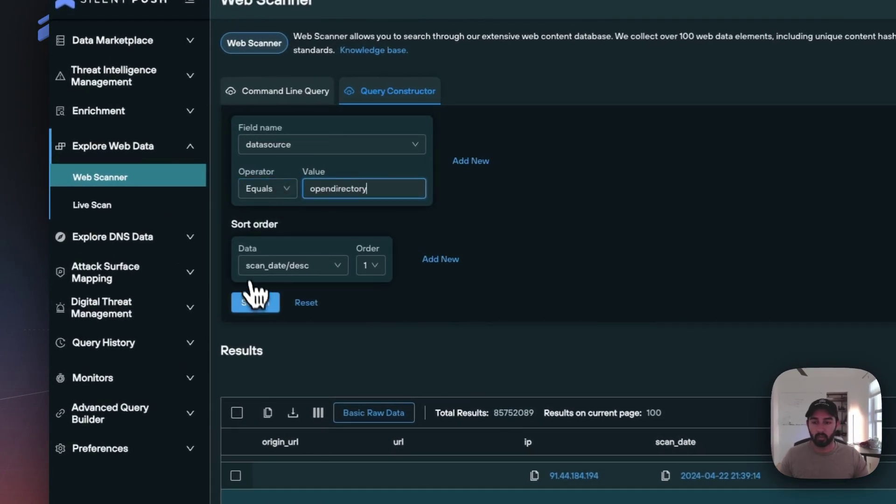
pyautogui.click(255, 302)
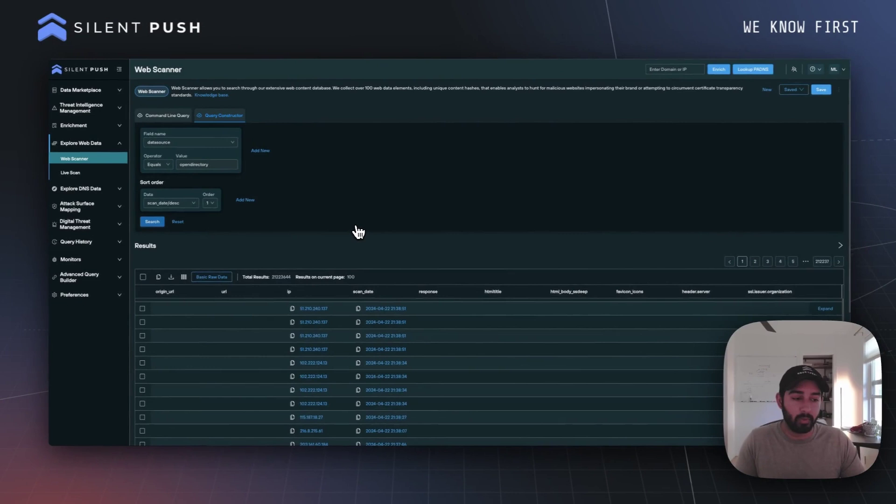
pyautogui.click(821, 308)
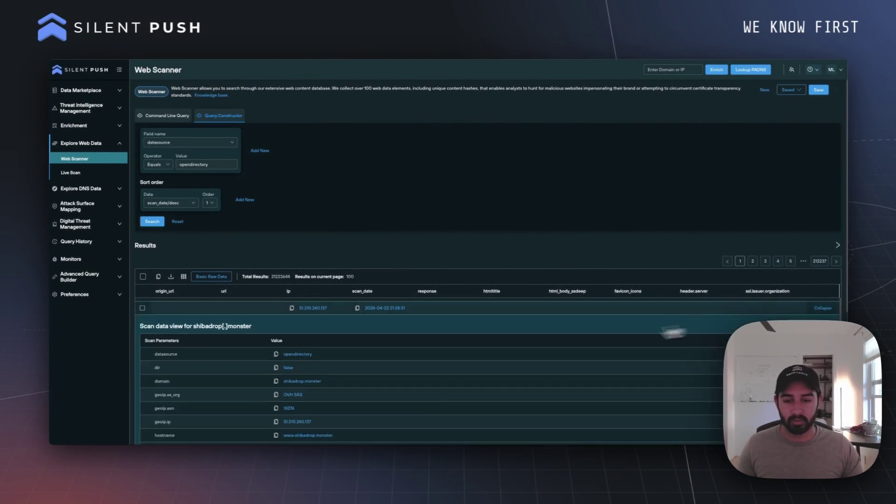
pyautogui.scroll(-2, 464, 371)
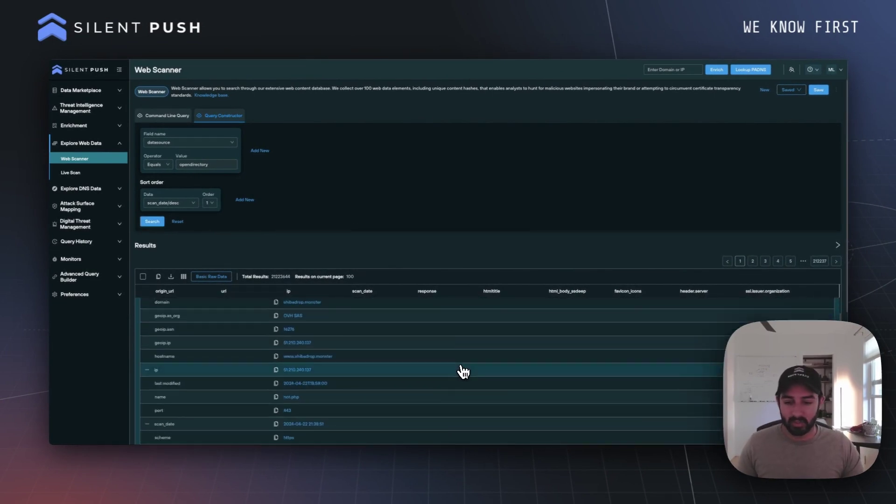
pyautogui.scroll(-1, 463, 371)
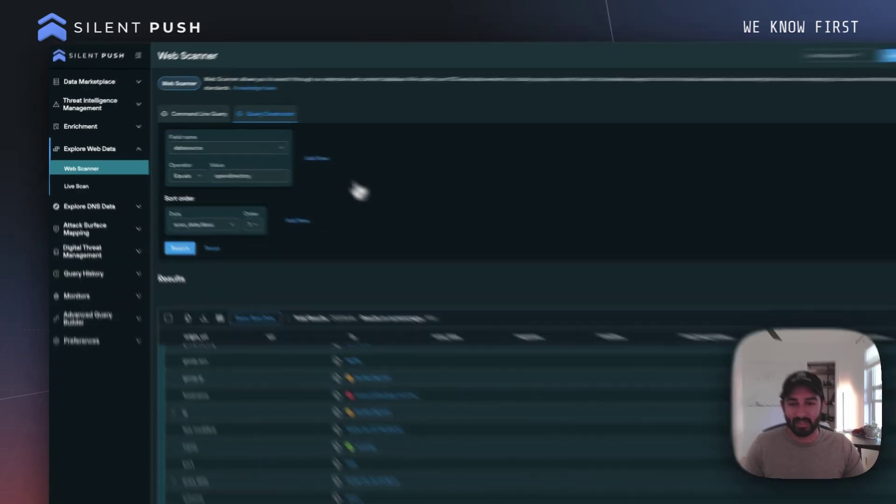
# - Add a second query condition: name Equals nc.exe
pyautogui.click(261, 150)
pyautogui.click(518, 162)
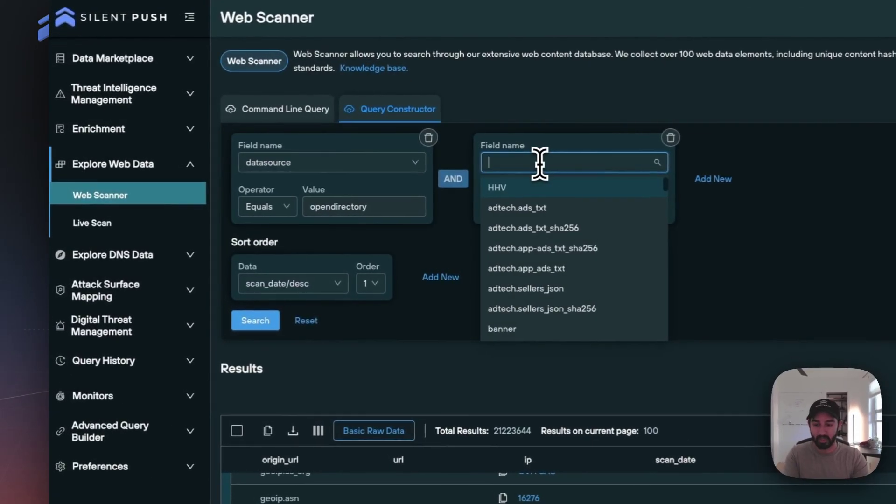
pyautogui.write('name')
pyautogui.click(532, 268)
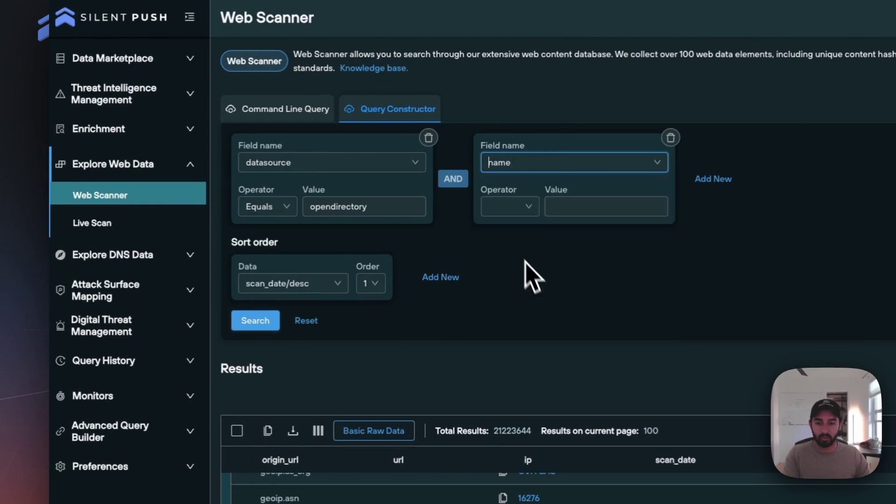
pyautogui.click(505, 209)
pyautogui.click(518, 231)
pyautogui.click(576, 208)
pyautogui.write('n')
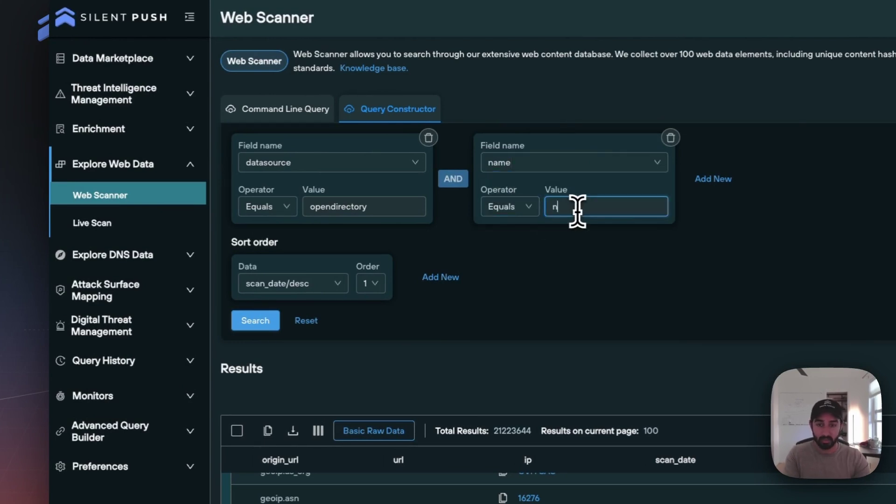
pyautogui.write('c.exe')
# - Run the narrowed search for 31 results and expand the first result's scan data
pyautogui.click(263, 325)
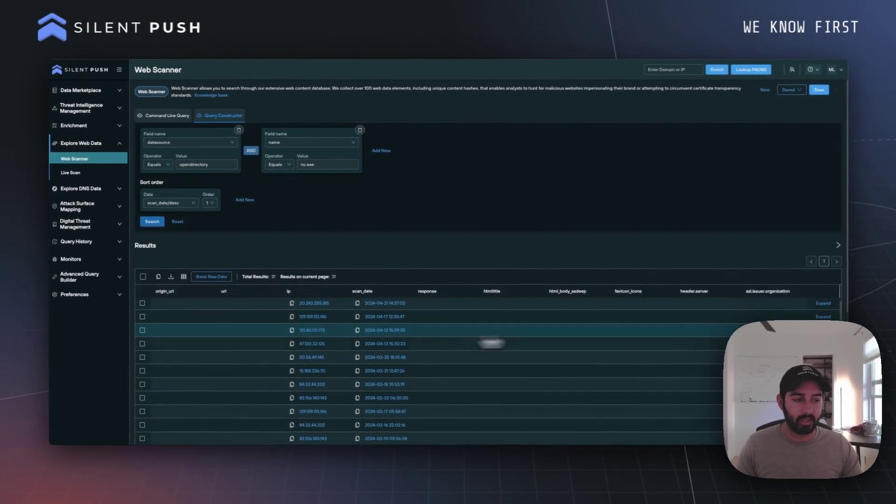
pyautogui.click(861, 316)
pyautogui.scroll(-3, 495, 392)
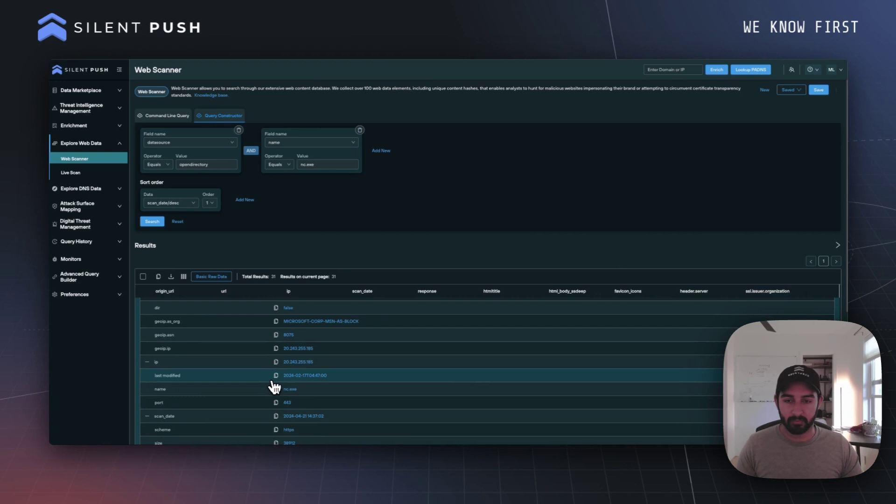
# - Reset the query and search datasource Equals torscan, returning 62590 results
pyautogui.click(186, 223)
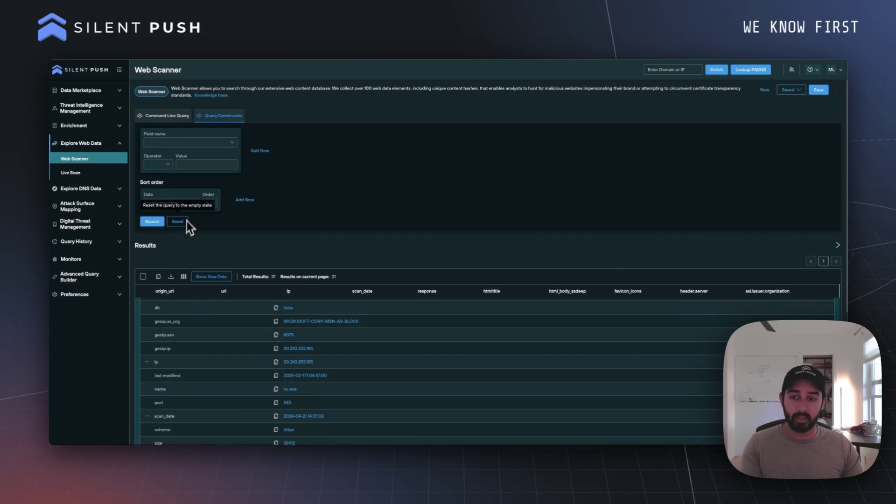
pyautogui.click(169, 143)
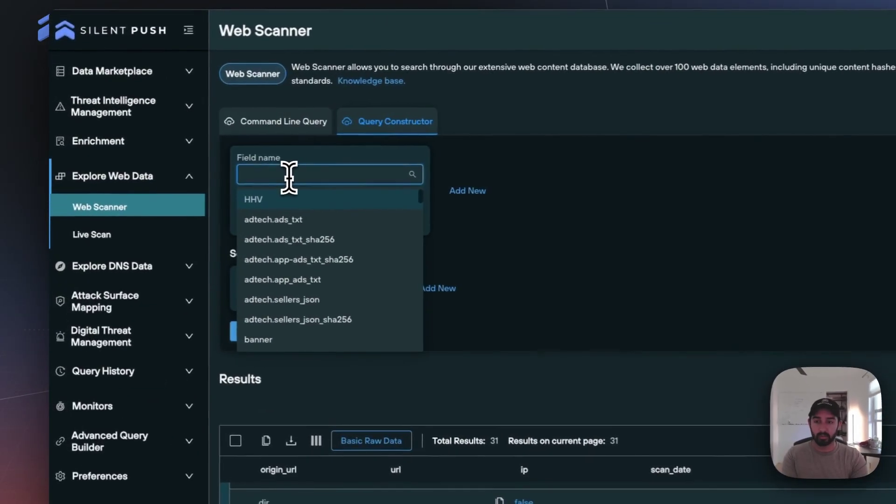
pyautogui.write('data')
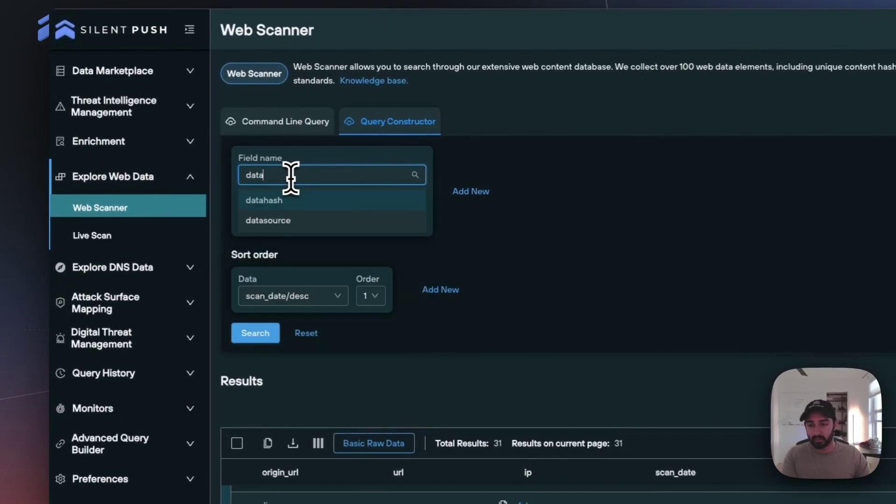
pyautogui.click(278, 220)
pyautogui.click(278, 223)
pyautogui.click(278, 246)
pyautogui.click(346, 219)
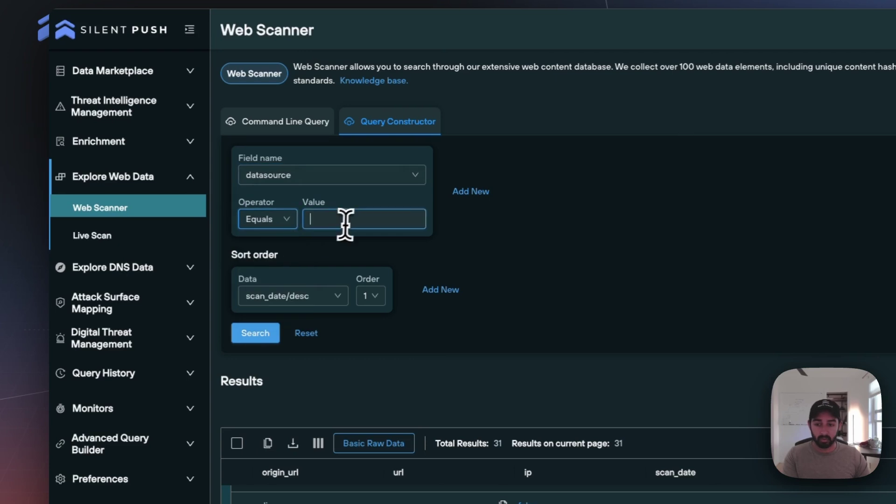
pyautogui.write('torscan')
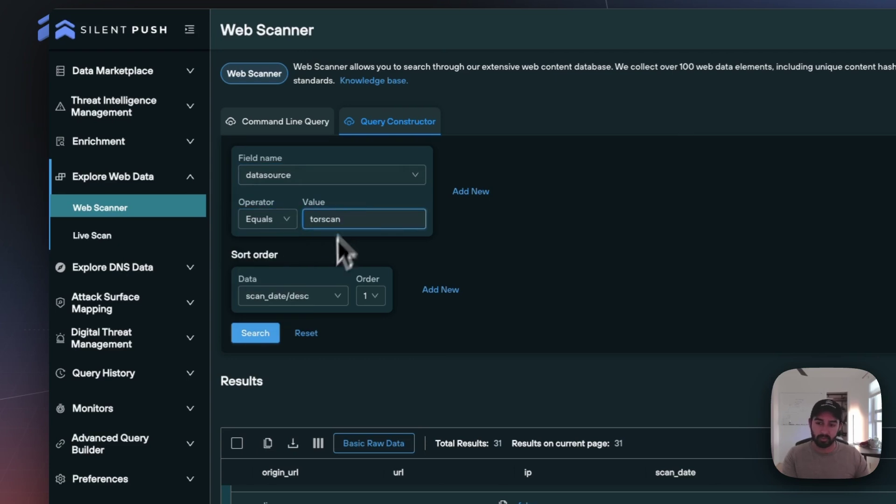
pyautogui.click(273, 335)
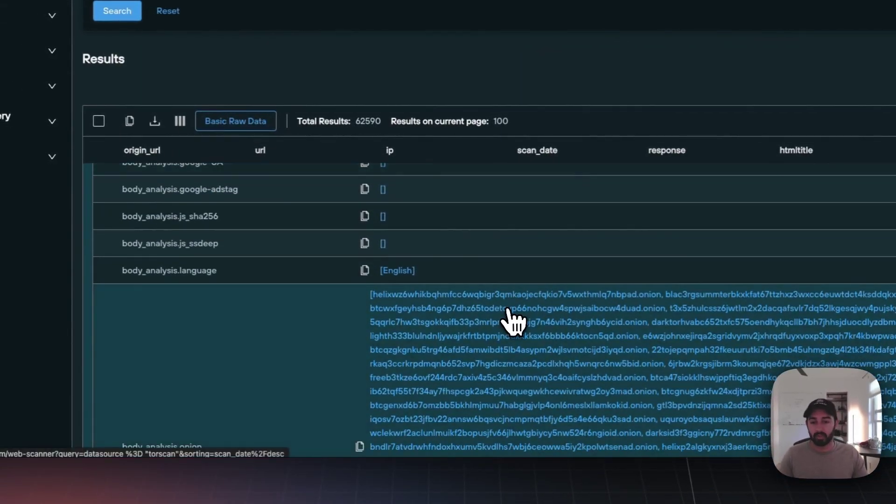
pyautogui.scroll(10, 513, 322)
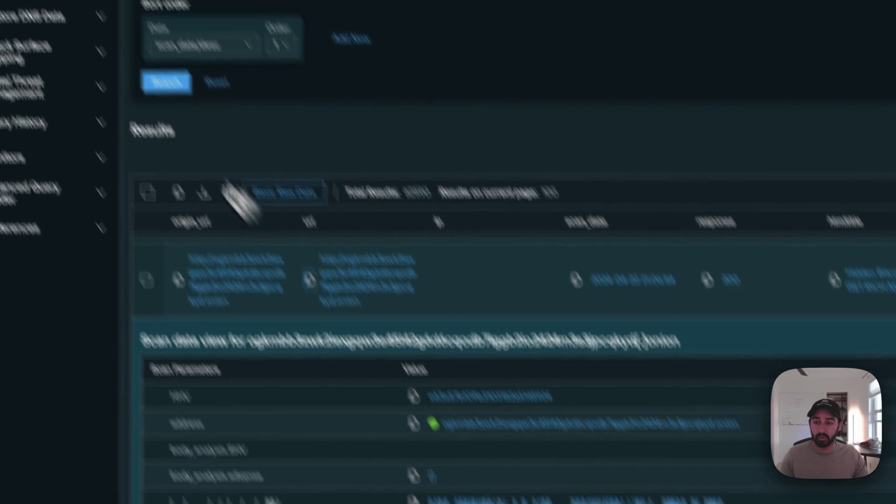
# - Live Scan the pasted Hidden Bitcoin Wiki .onion URL and review its Query Results
pyautogui.click(91, 103)
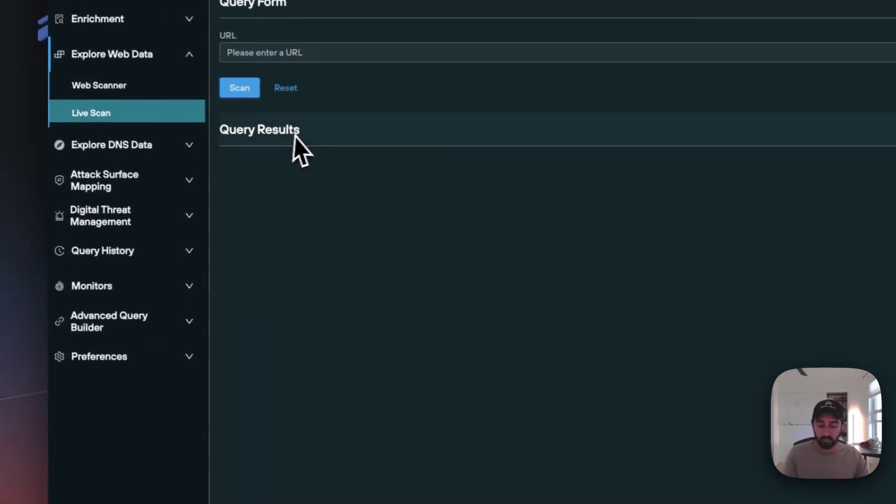
pyautogui.hotkey('ctrl', 'v')
pyautogui.click(241, 204)
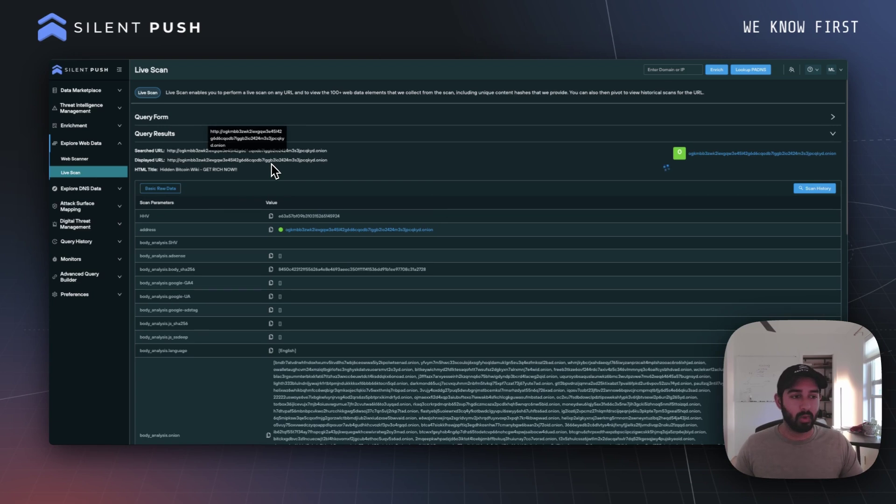
pyautogui.scroll(-1, 384, 246)
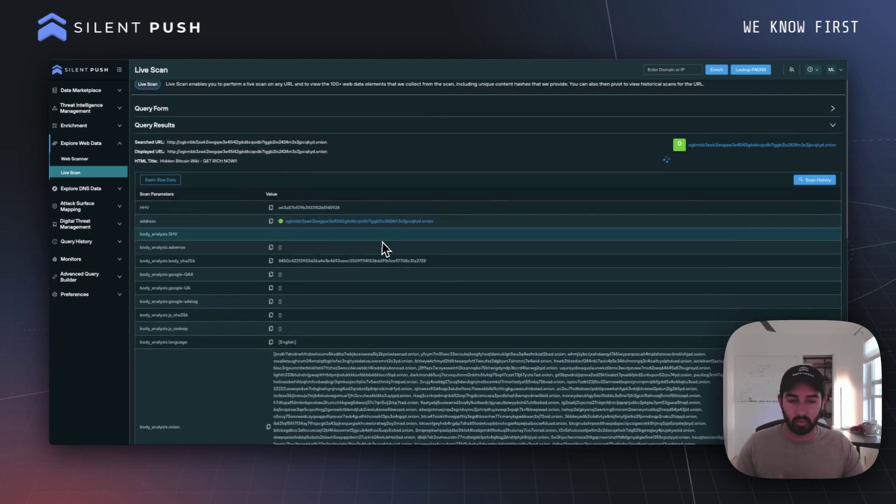
pyautogui.scroll(-15, 384, 242)
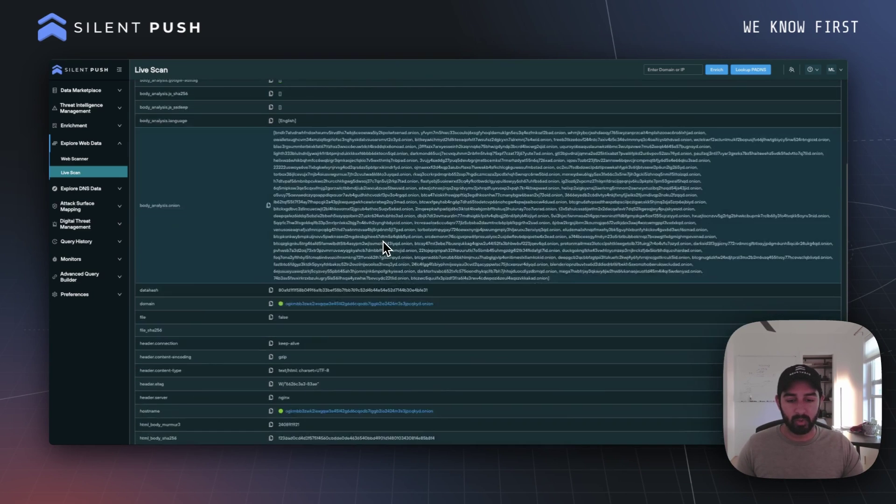
pyautogui.scroll(15, 383, 242)
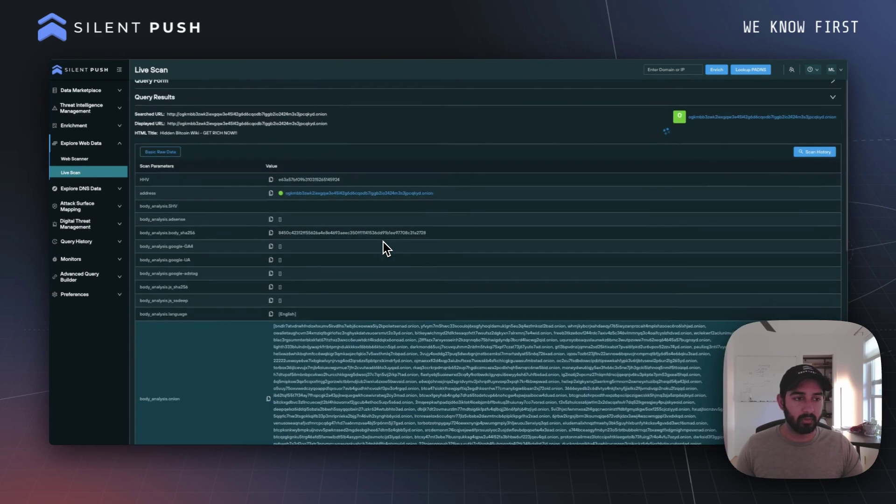